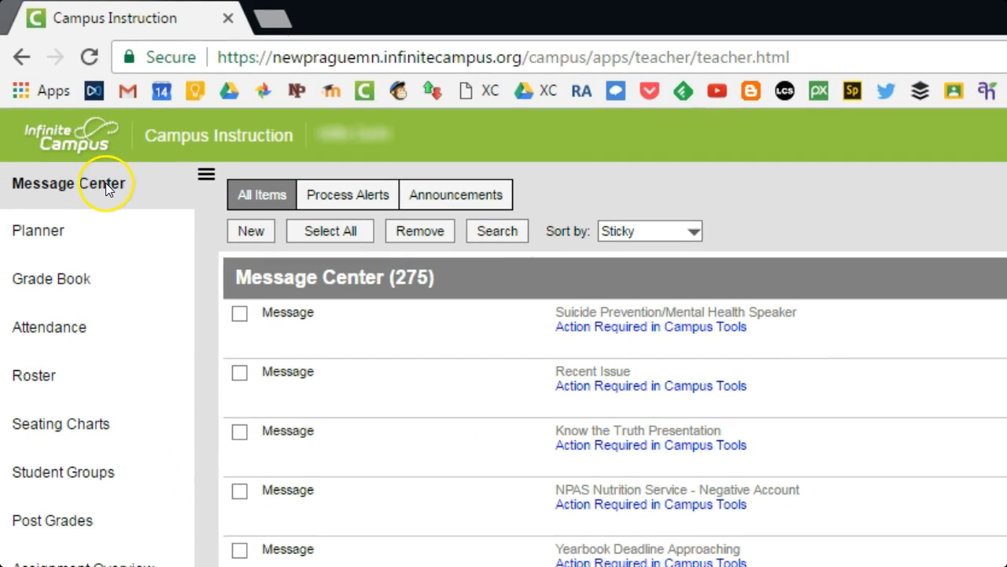
Start a new Class Message from the Message Center with a <new> template.
click(246, 234)
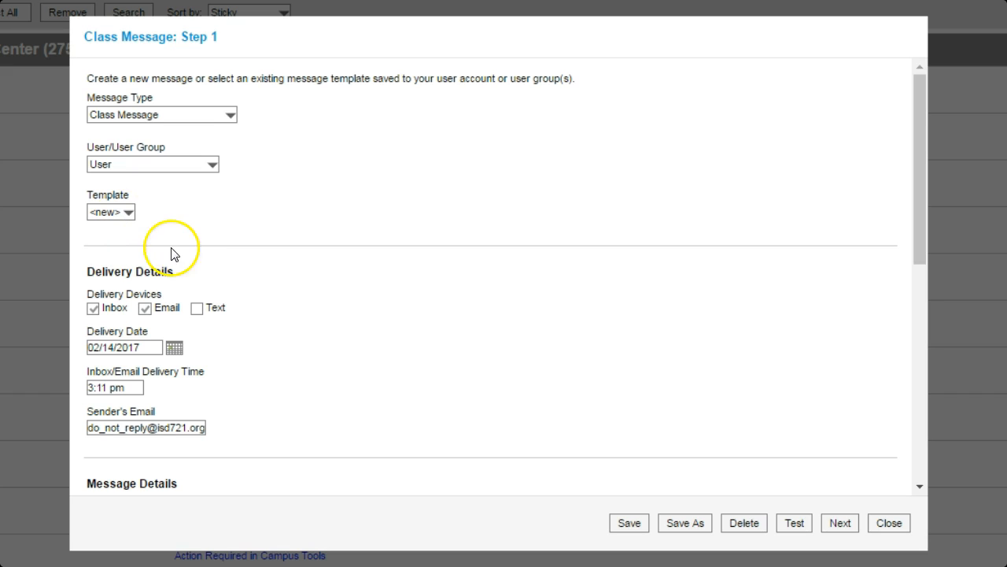
Scroll down to the Delivery Details and Message Details sections of the Class Message form.
scroll(216, 283, down, 3)
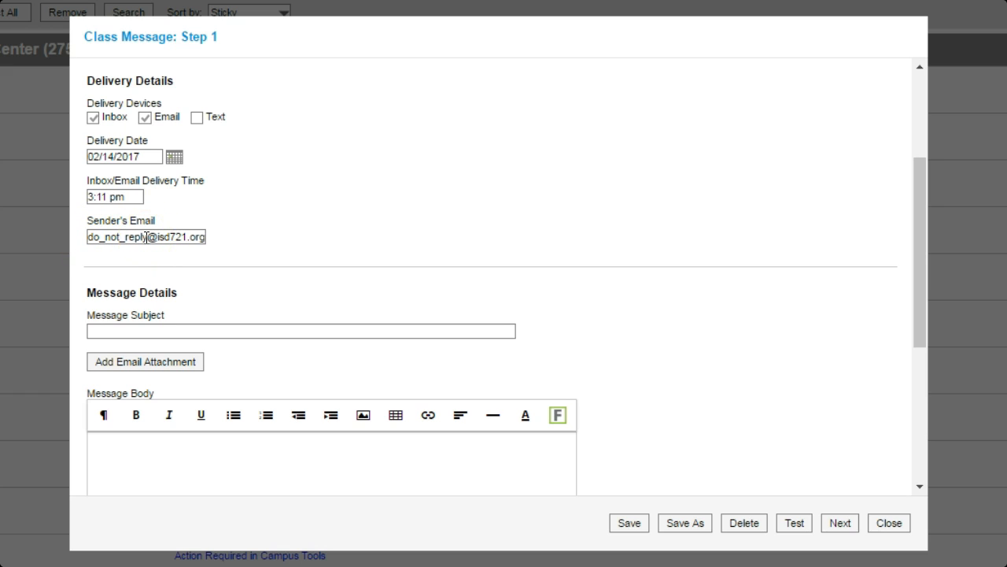
Replace the do_not_reply sender e-mail with the teacher's own address, then begin the Message Subject.
drag(147, 236, 71, 236)
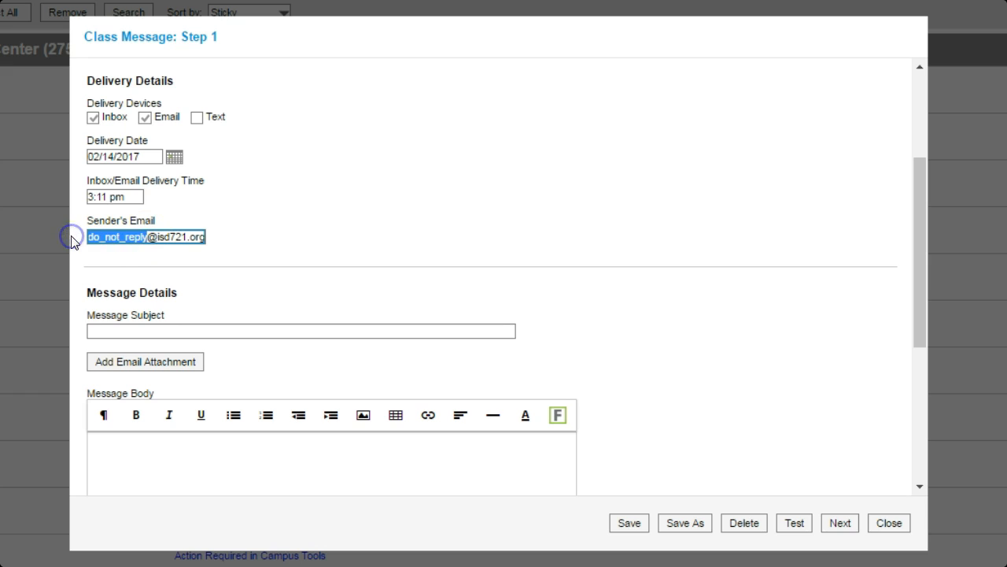
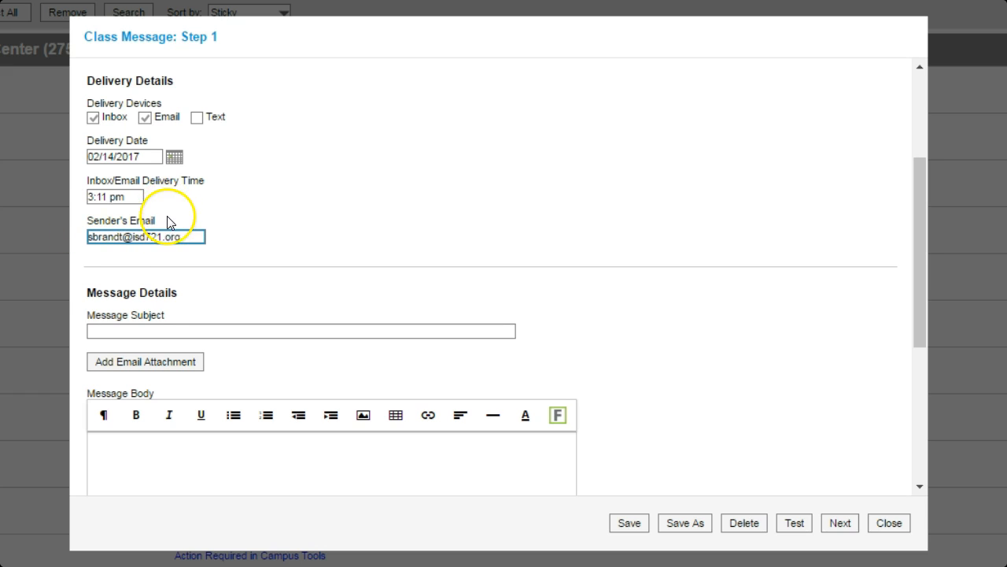
click(224, 235)
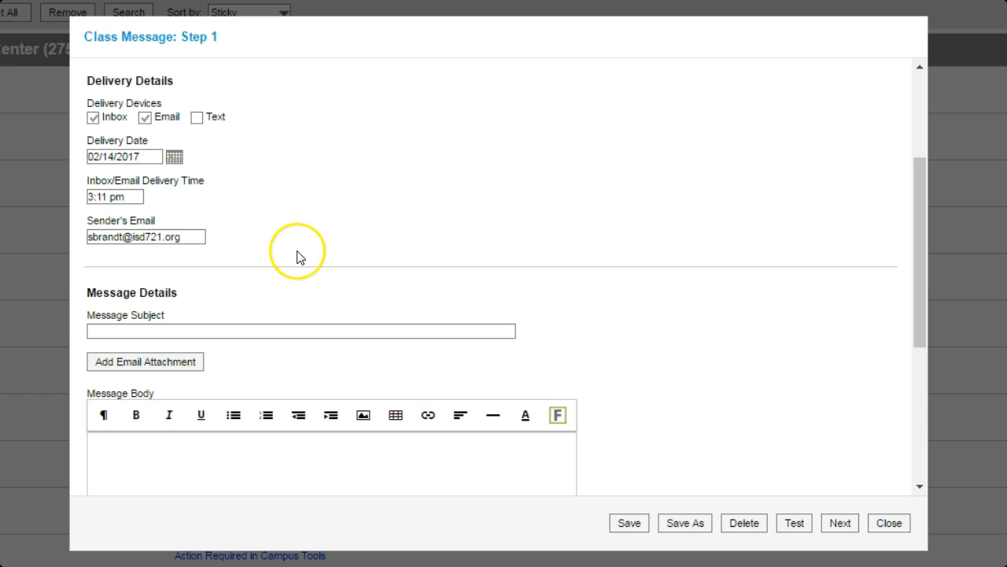
scroll(296, 259, down, 3)
click(291, 140)
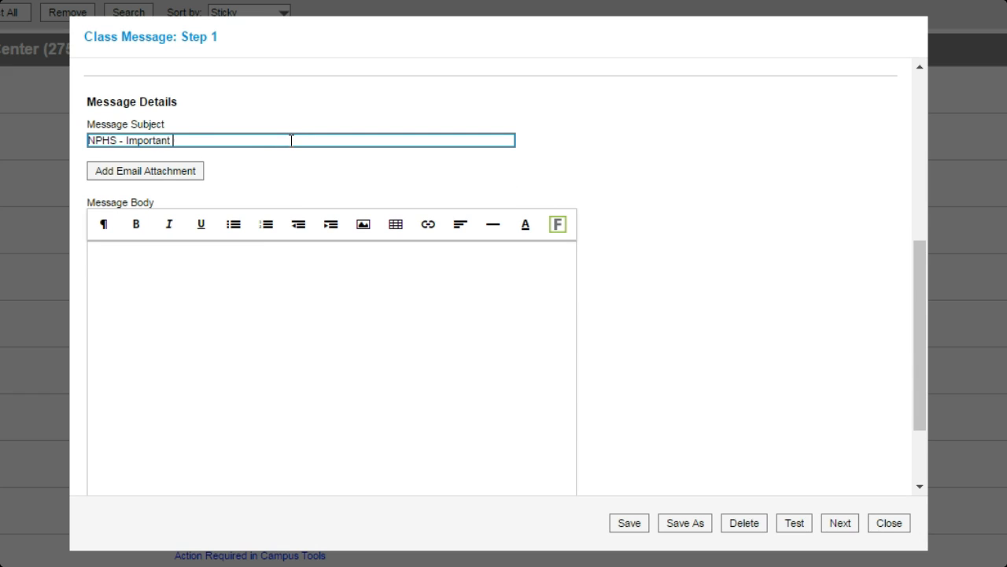
Paste the prepared Dear Parents letter with signature block into the Message Body.
click(213, 296)
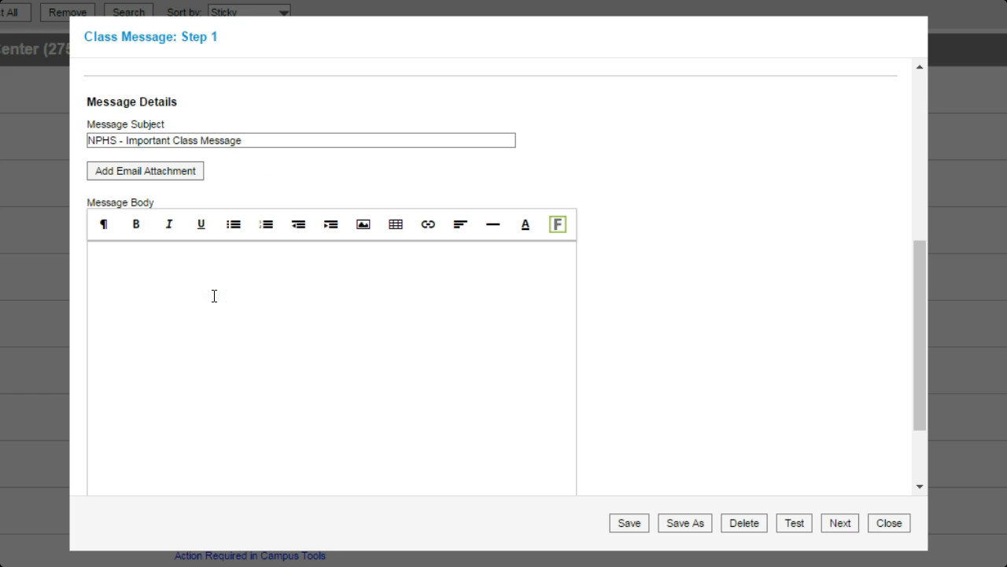
key(ctrl+v)
click(207, 407)
scroll(389, 338, down, 3)
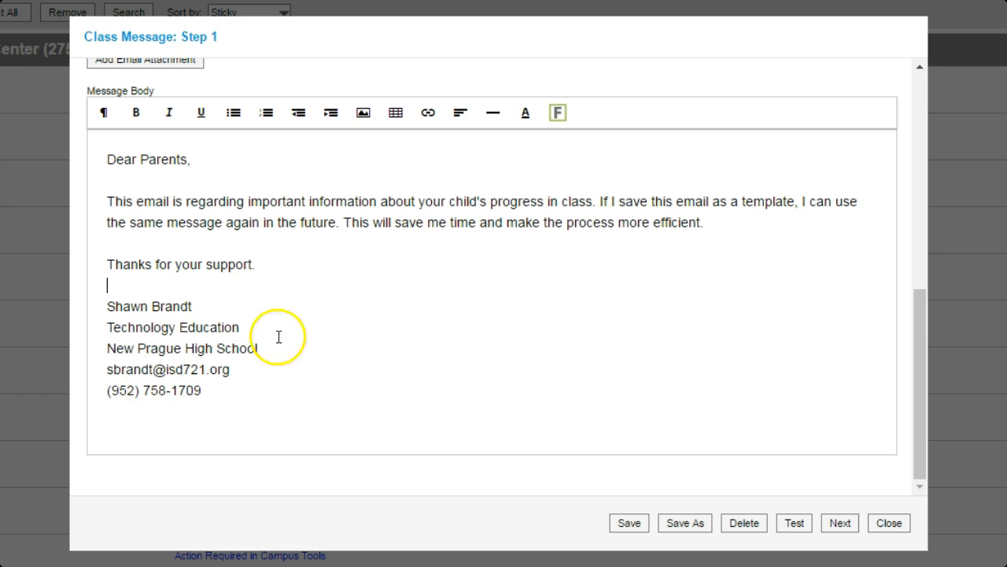
Save the message as a User template named 'NPHS - Important Class Message'.
click(629, 524)
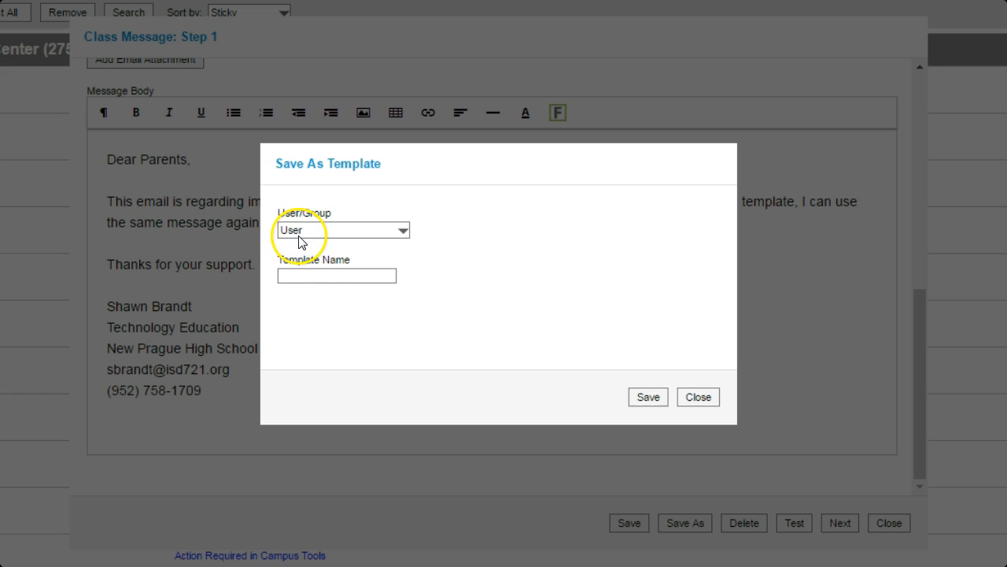
click(303, 273)
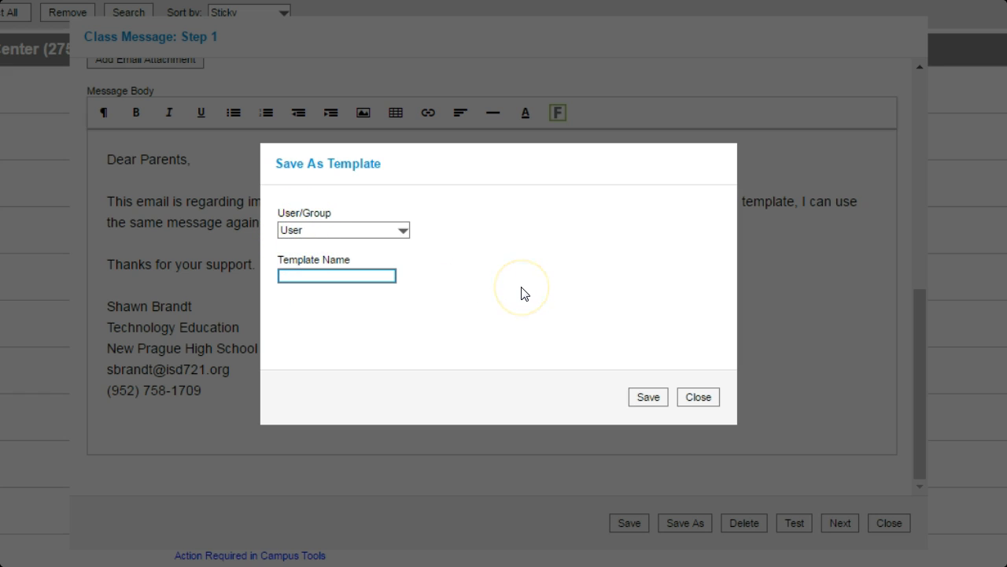
text(NPHS - Important Class Message)
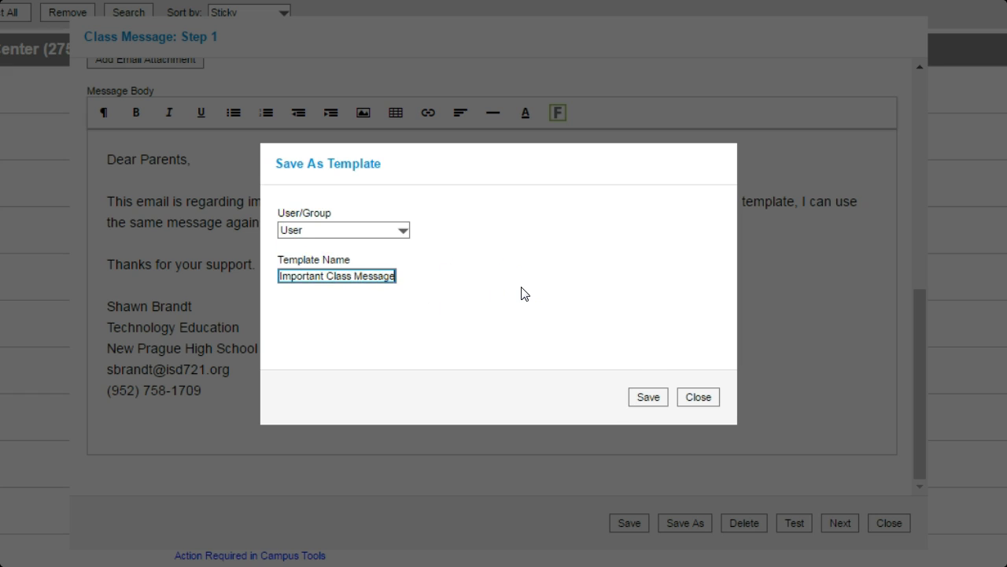
click(646, 400)
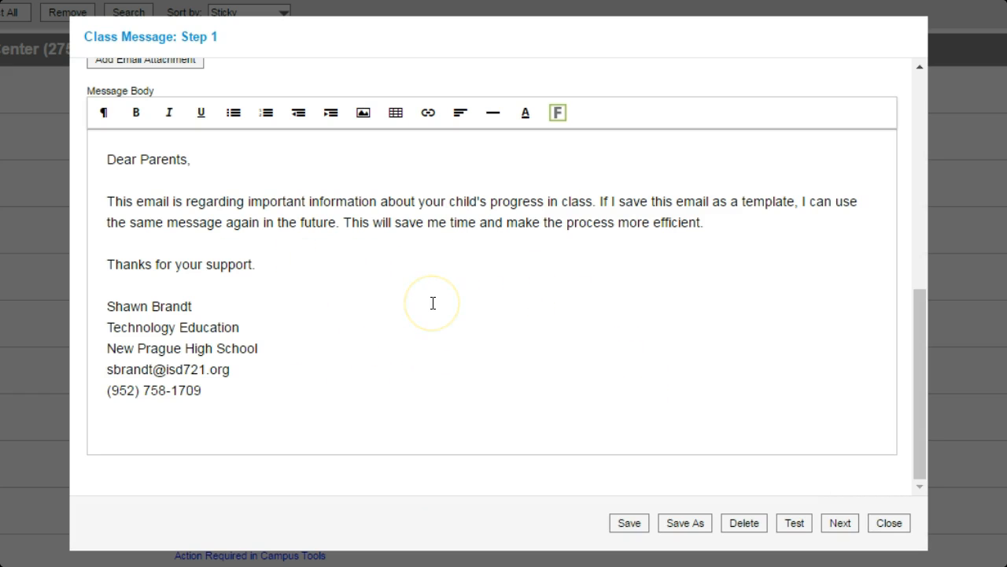
scroll(393, 275, up, 10)
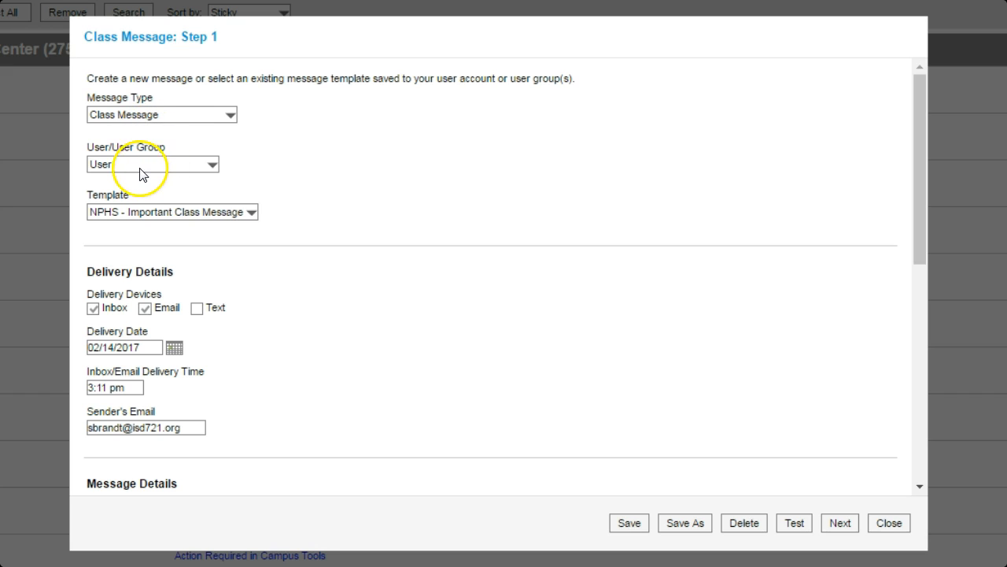
click(152, 214)
click(355, 202)
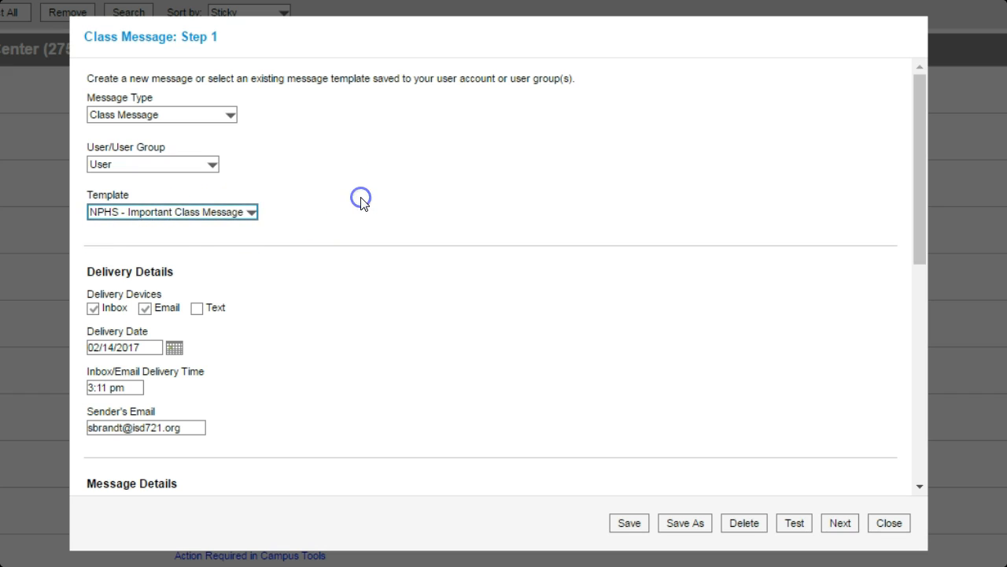
scroll(394, 228, down, 10)
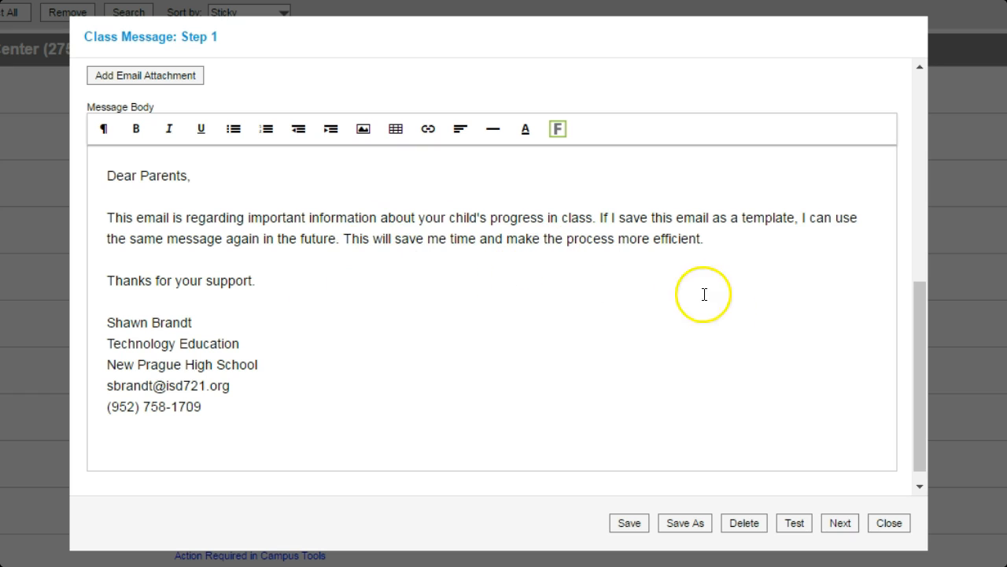
On Step 2, swap Term S1 for Term S2 and choose specific recipients from section(s).
click(839, 525)
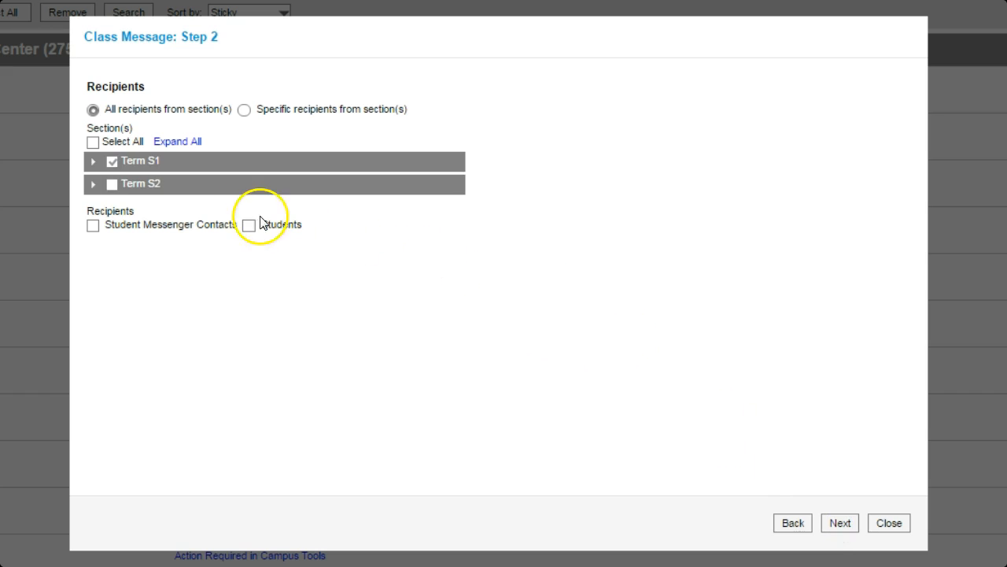
click(112, 162)
click(113, 186)
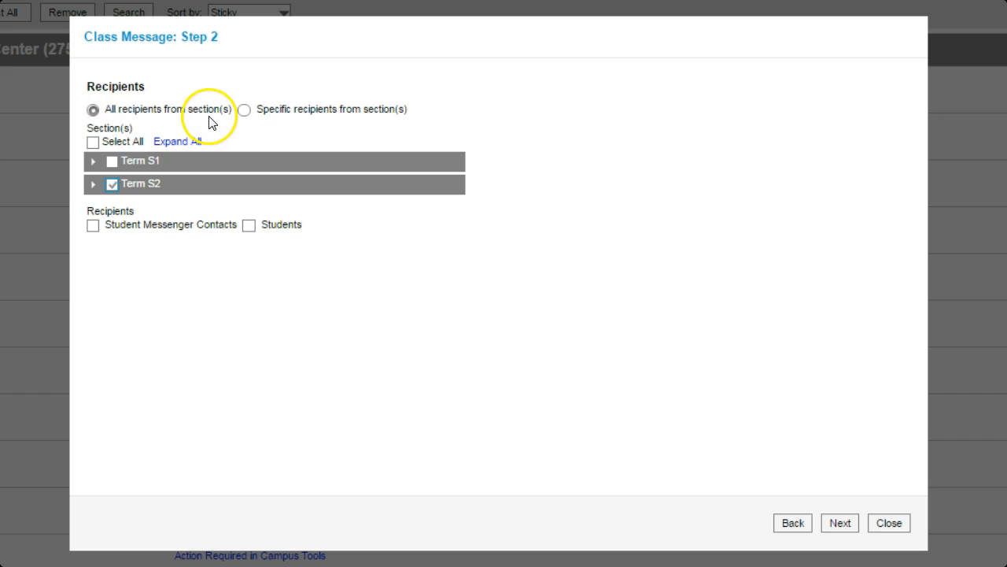
click(93, 188)
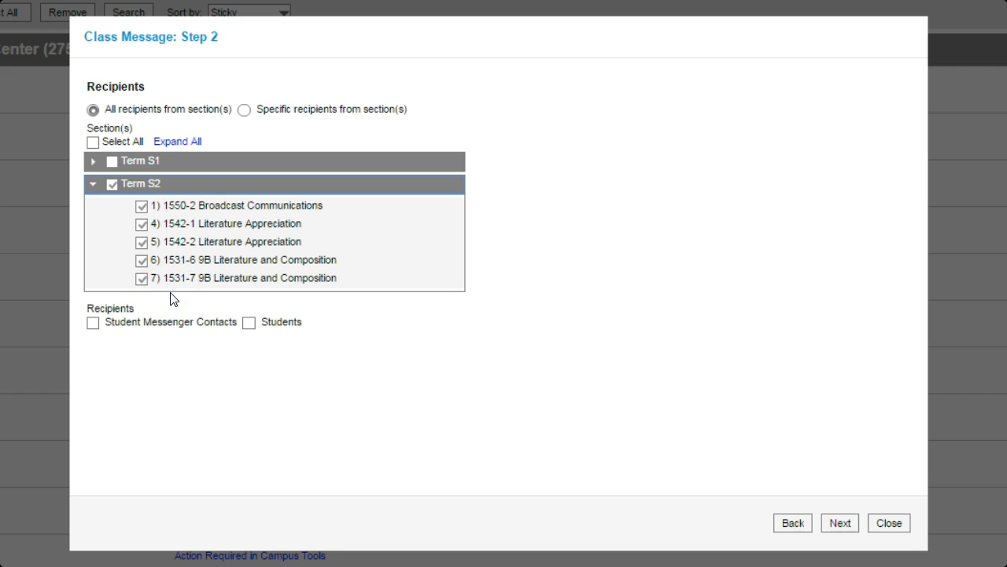
click(245, 111)
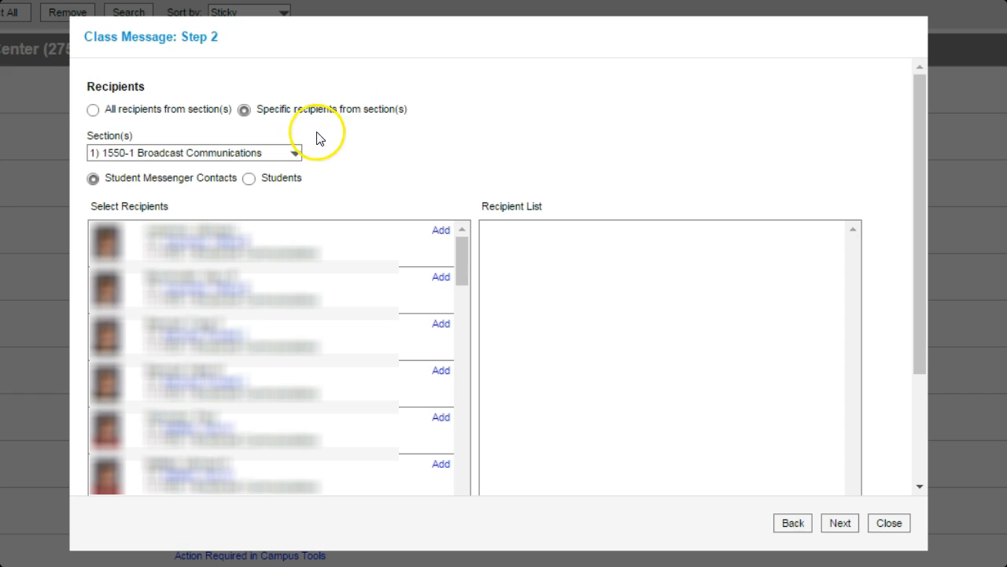
Pick section 1542-1 Literature Appreciation and add two parent contacts as recipients.
click(295, 155)
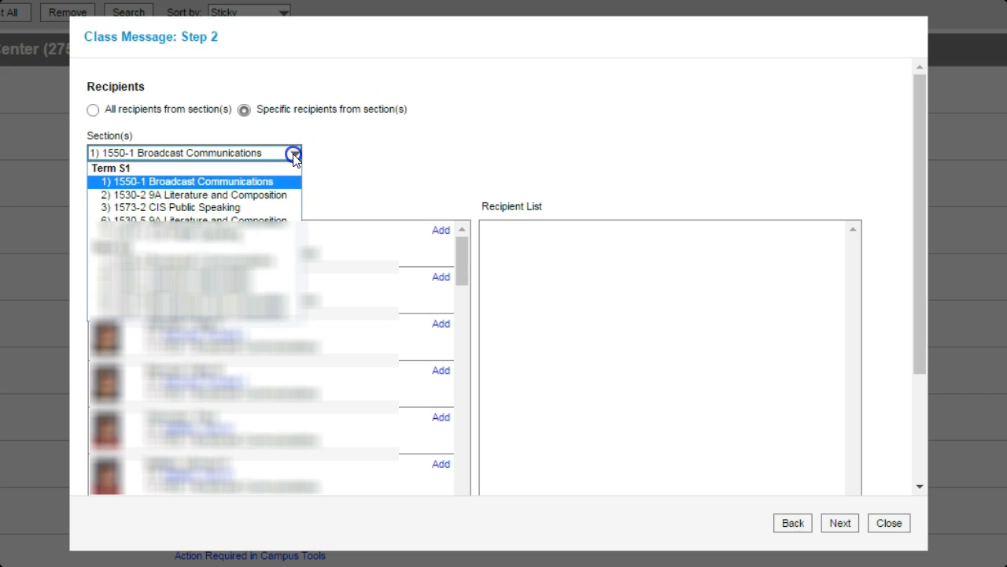
click(256, 275)
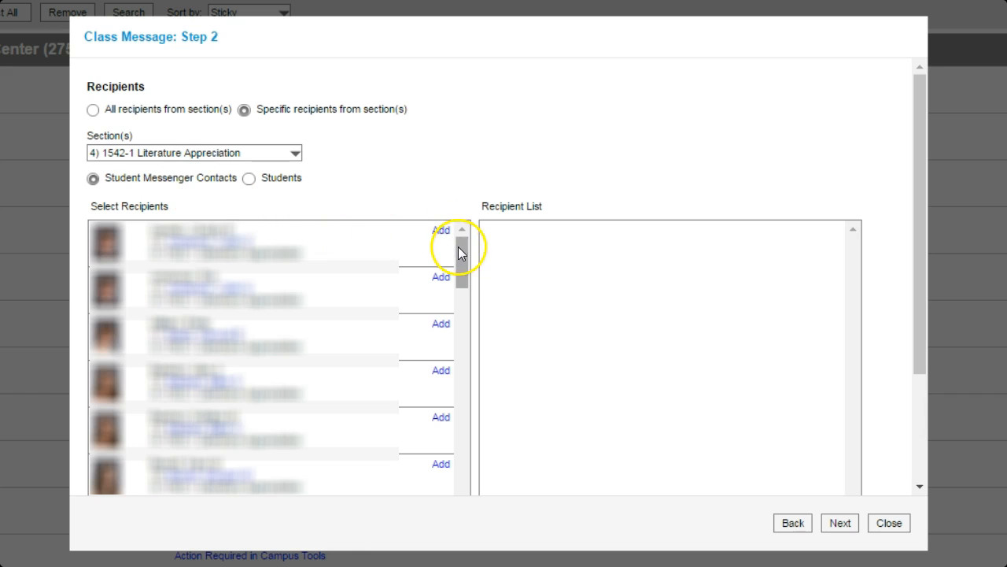
drag(459, 247, 460, 276)
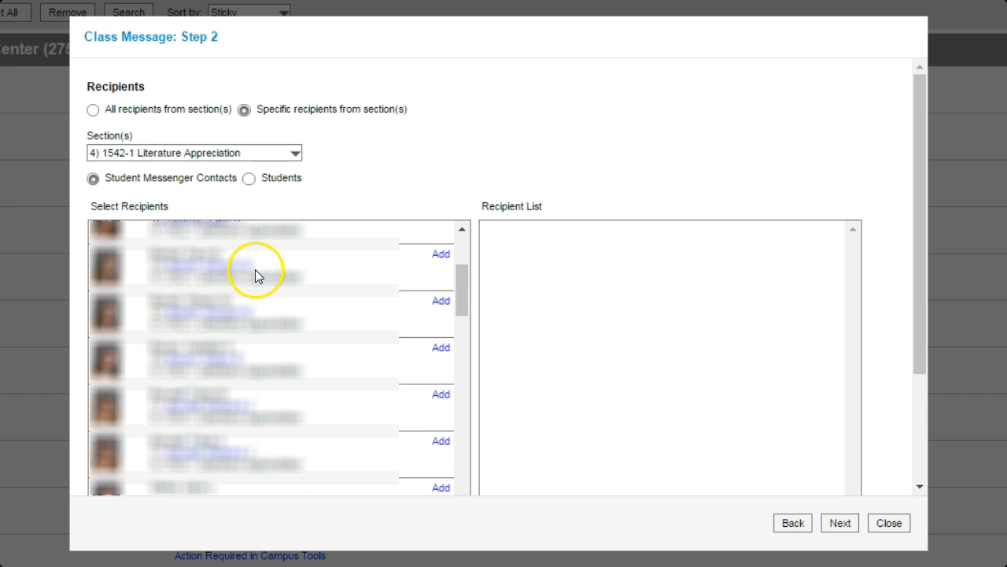
click(440, 255)
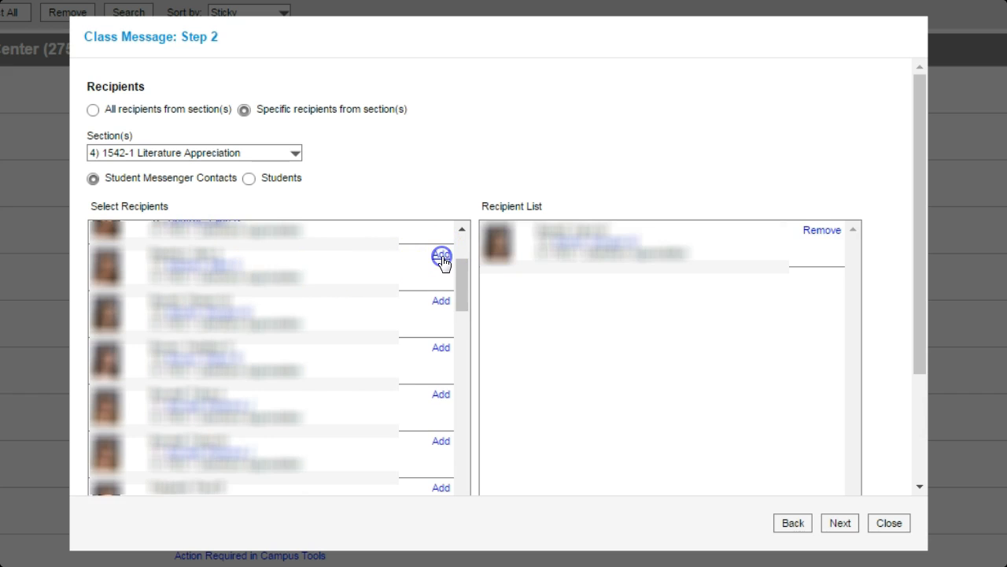
click(538, 251)
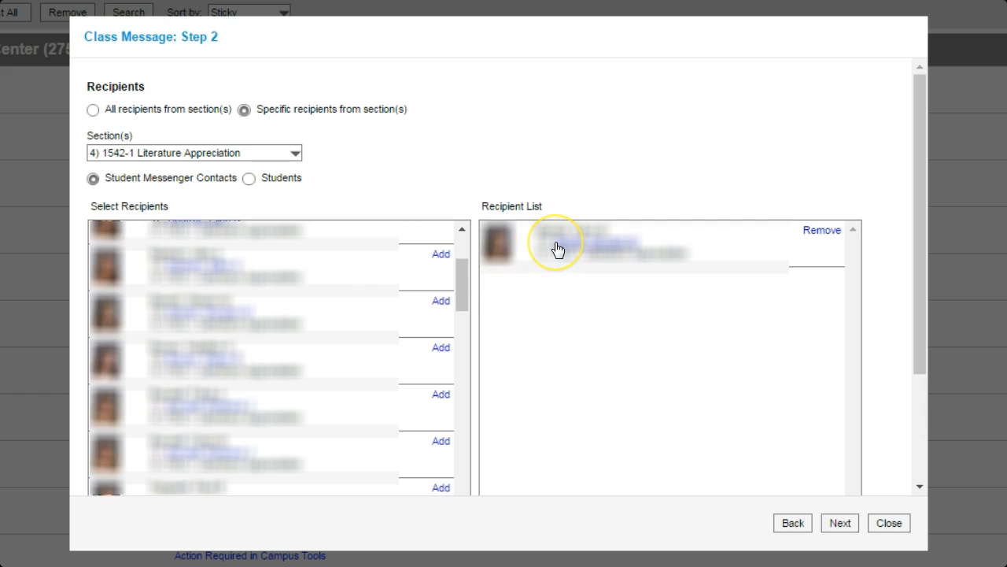
click(442, 304)
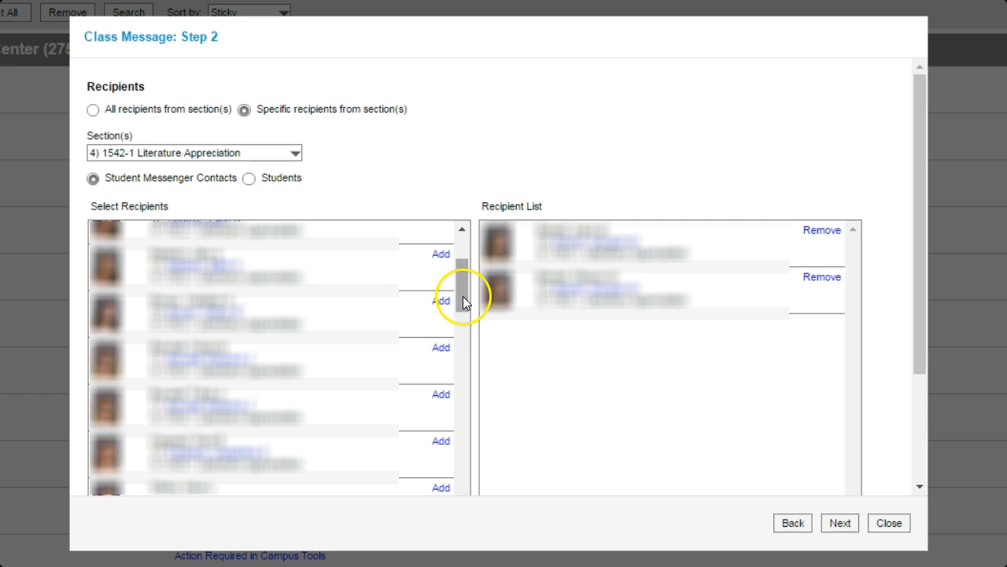
drag(462, 293, 462, 305)
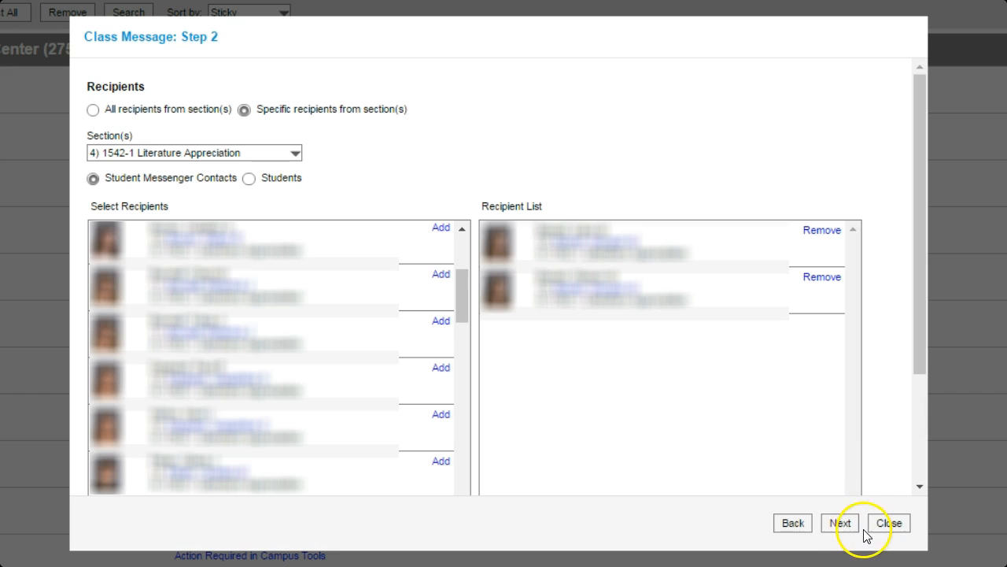
Review and save the 2-recipient list, then return to the Step 3 delivery summary.
click(840, 524)
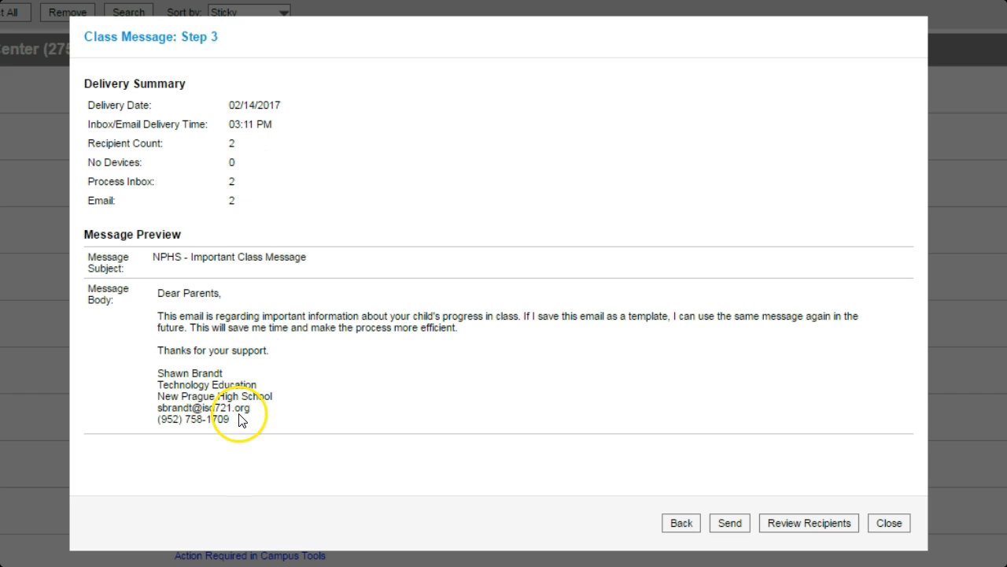
click(813, 533)
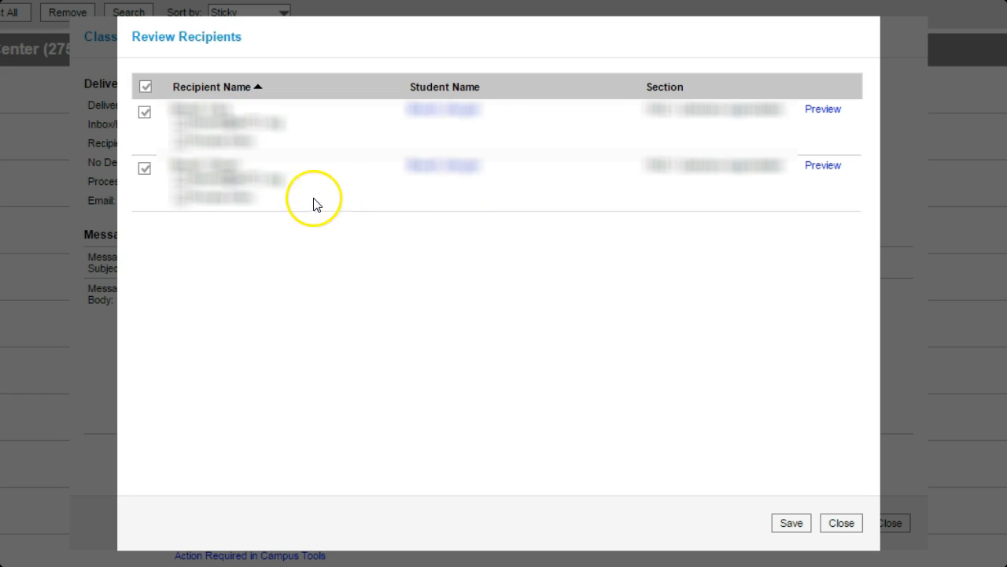
click(793, 528)
click(842, 527)
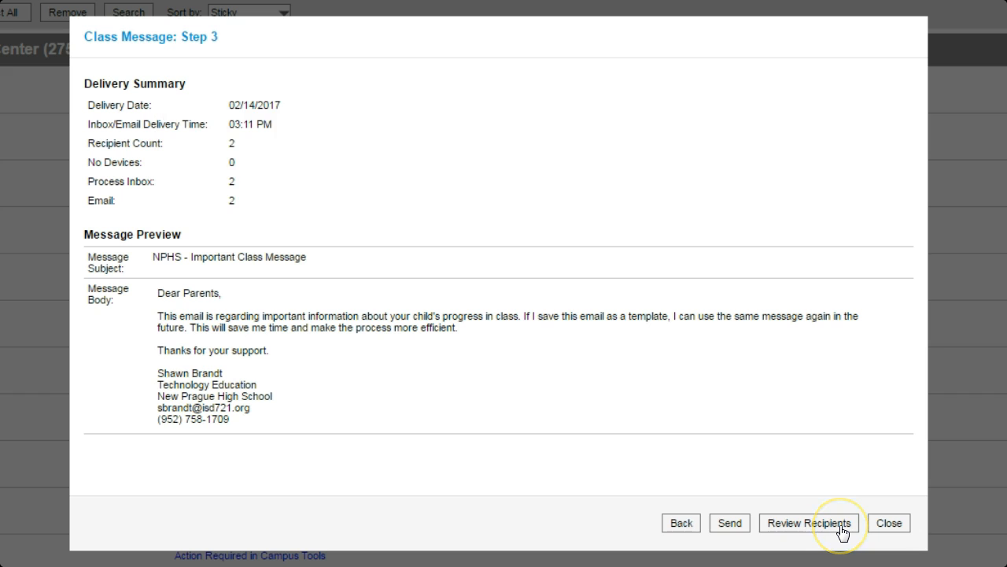
Send the message to both recipients by inbox and email, then close back to Message Center.
click(737, 531)
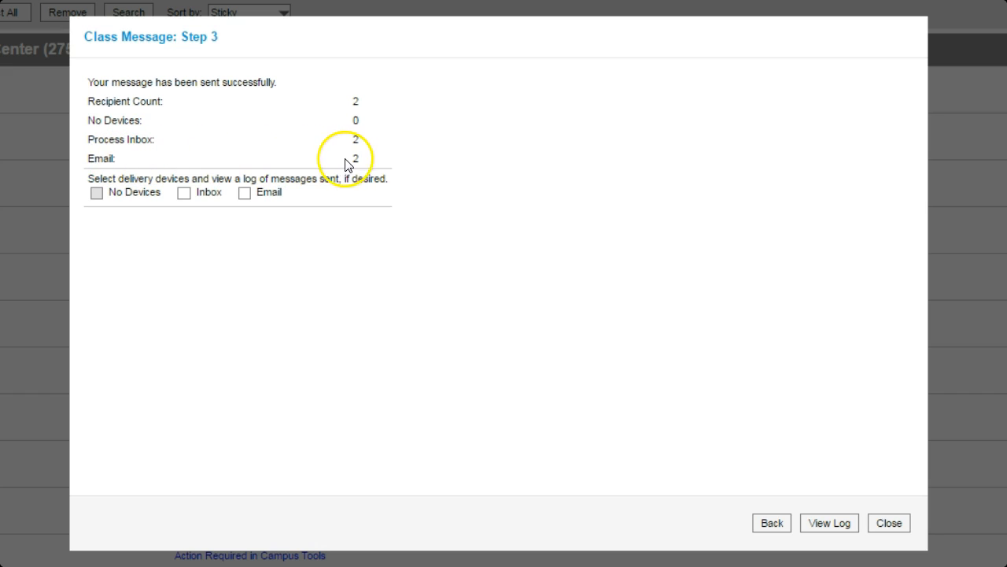
click(892, 523)
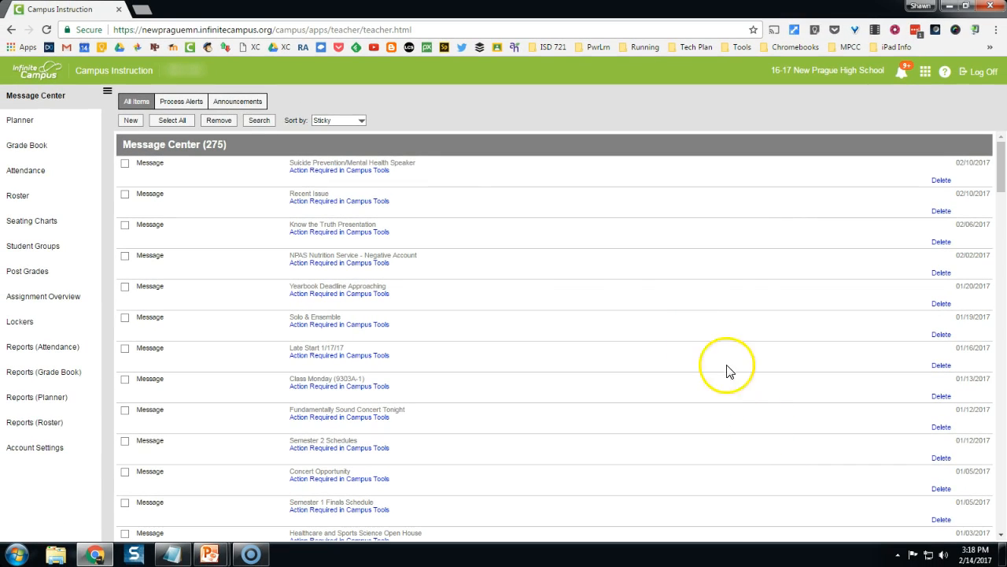